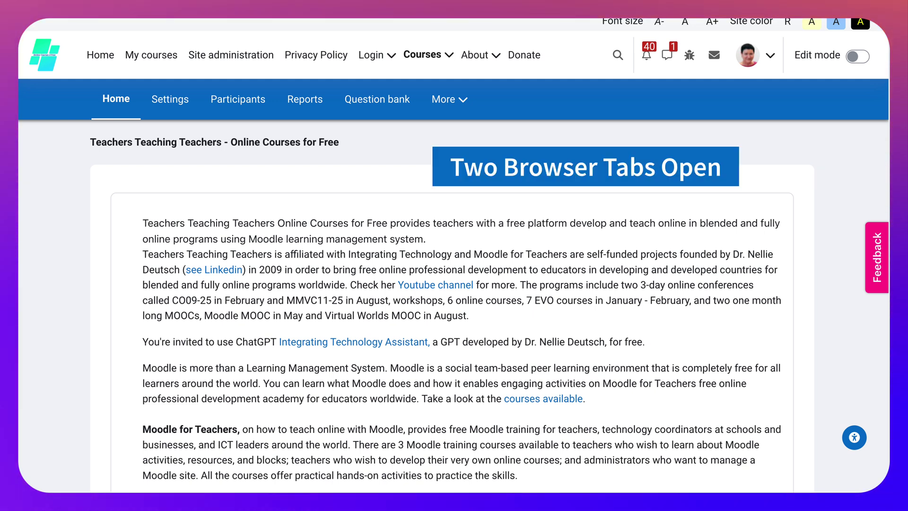
Step: Open the course "Demo of TESOL Online with AI - Develop an Online Course" from the site's home page
{"action": "scroll", "coordinate": [452, 307], "scroll_direction": "down", "scroll_amount": 1}
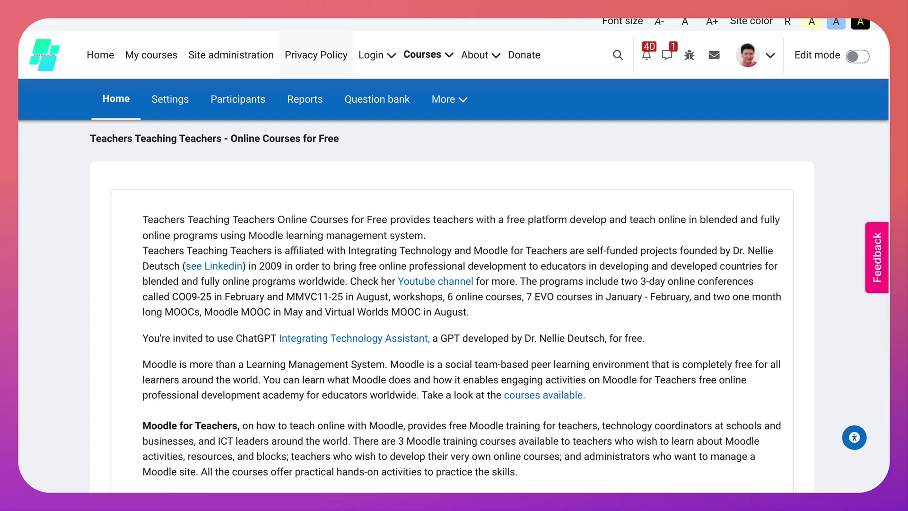
{"action": "scroll", "coordinate": [454, 312], "scroll_direction": "down", "scroll_amount": 10}
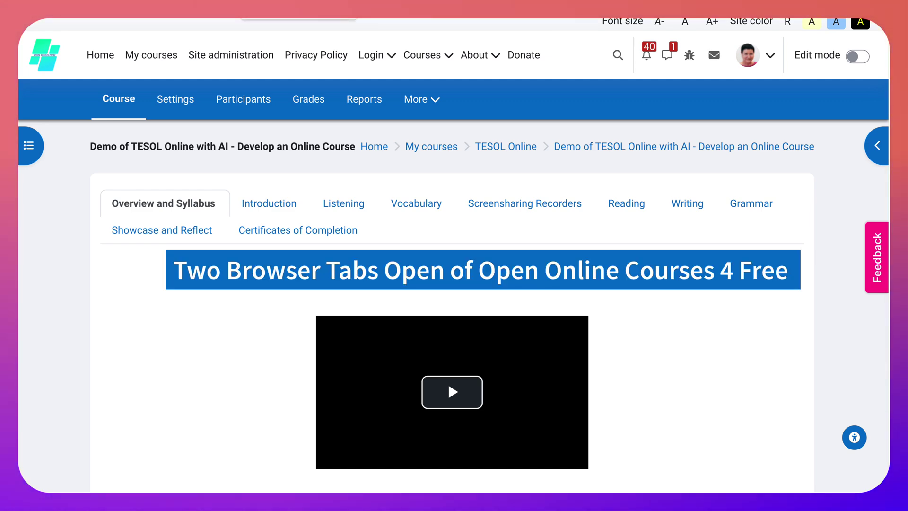
{"action": "key", "text": "ctrl+Tab"}
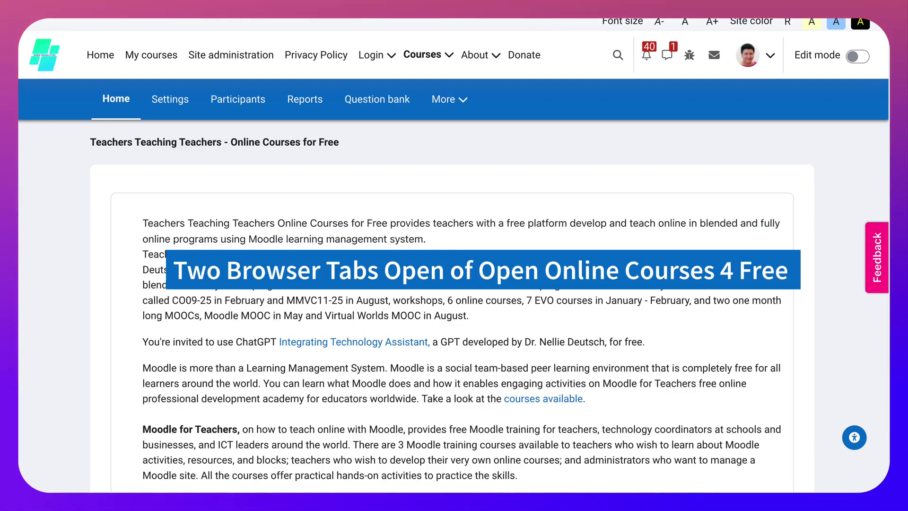
{"action": "scroll", "coordinate": [452, 307], "scroll_direction": "down", "scroll_amount": 11}
{"action": "left_click", "coordinate": [213, 295]}
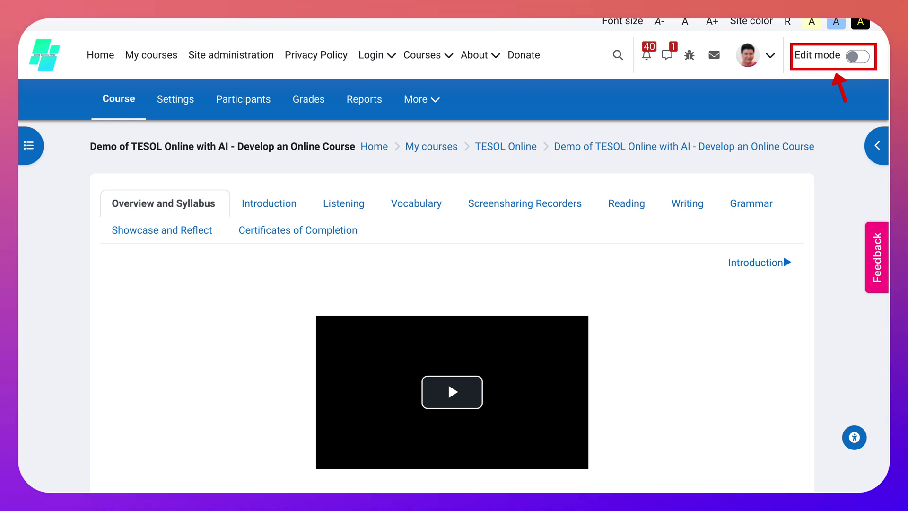
Step: Turn on edit mode for the course and open the Overview and Syllabus section's settings for editing
{"action": "left_click", "coordinate": [857, 56]}
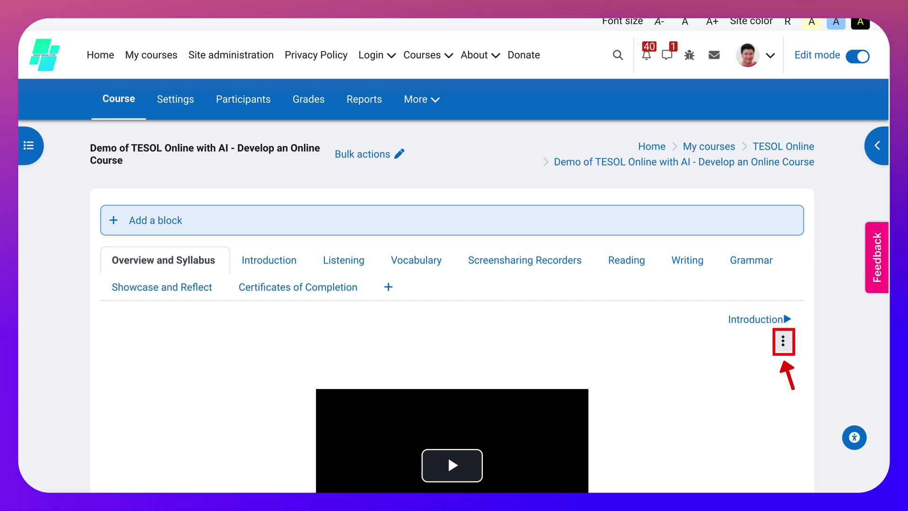
{"action": "left_click", "coordinate": [782, 341]}
{"action": "key", "text": "Down"}
{"action": "key", "text": "Down"}
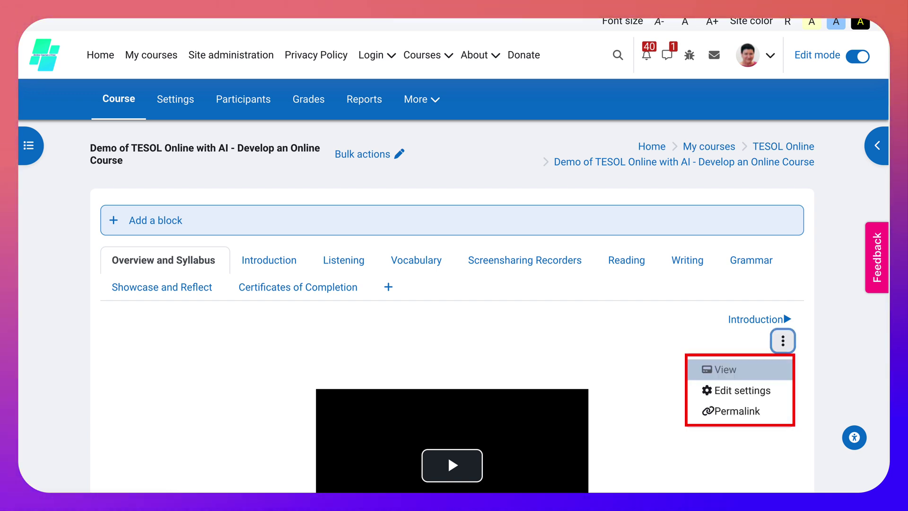
{"action": "key", "text": "Return"}
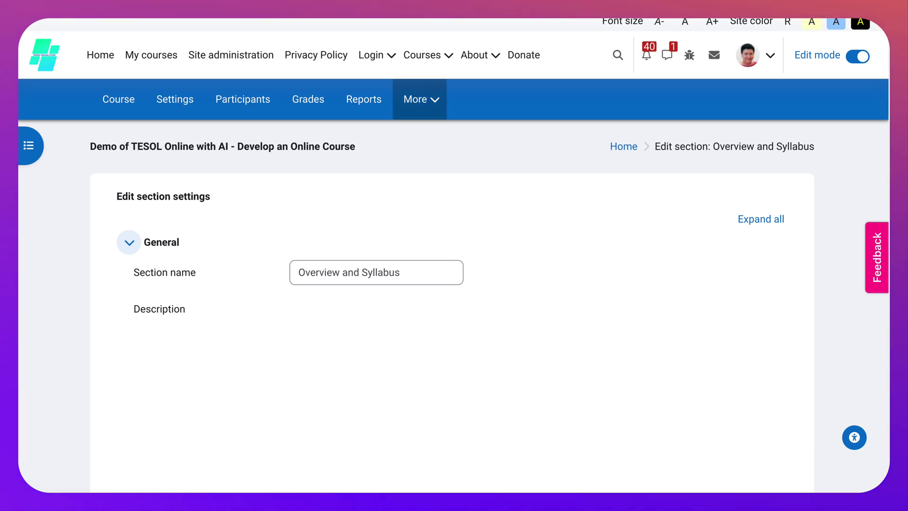
Step: Start inserting a screen recording into the Overview and Syllabus section's description
{"action": "scroll", "coordinate": [382, 222], "scroll_direction": "down", "scroll_amount": 2}
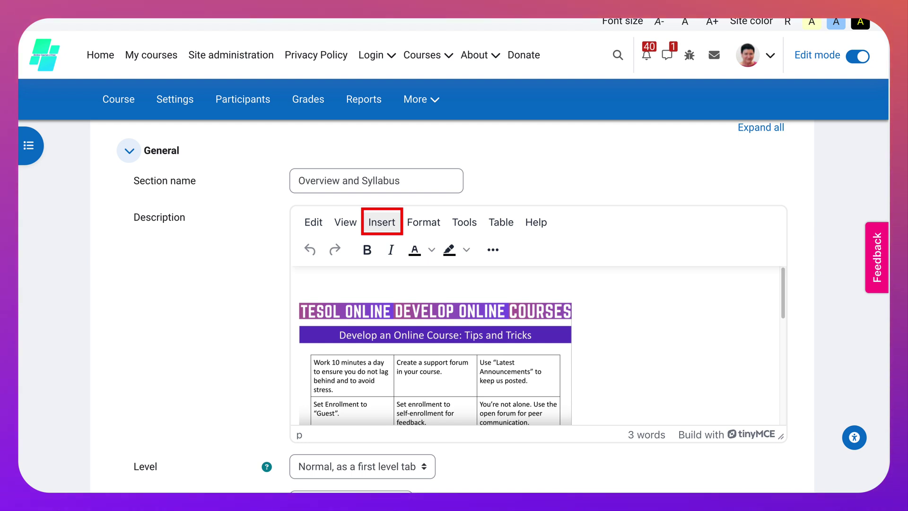
{"action": "left_click", "coordinate": [382, 222]}
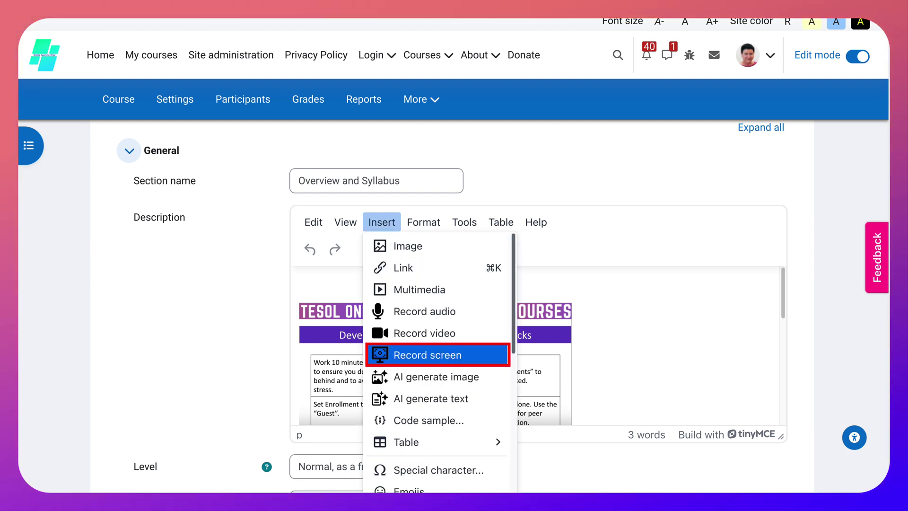
{"action": "left_click", "coordinate": [437, 355]}
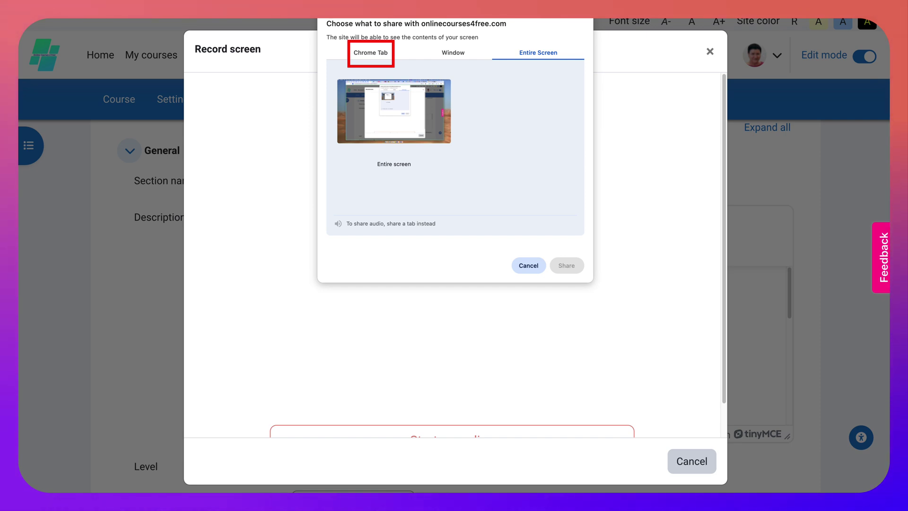
Step: Share the Chrome tab "Edit course: Demo of TESOL Online with AI - Develop an Online Course" for the recording
{"action": "left_click", "coordinate": [370, 53]}
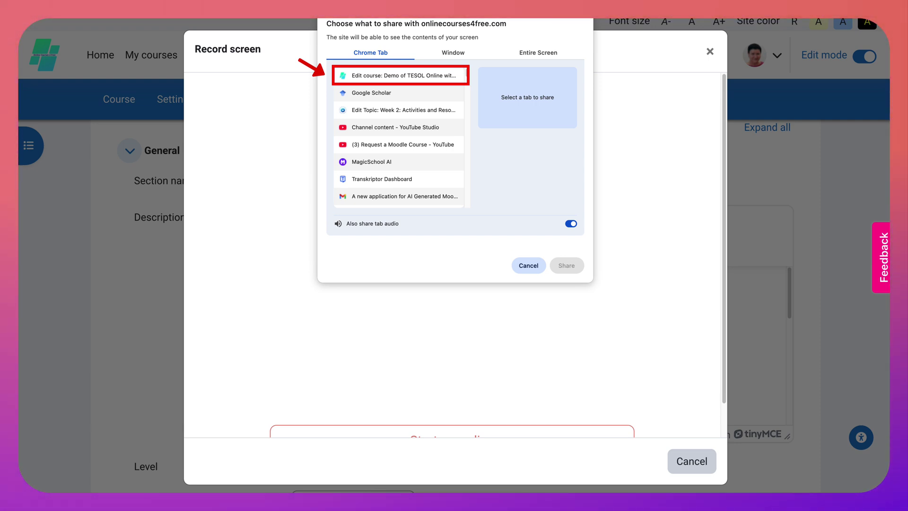
{"action": "left_click", "coordinate": [400, 76]}
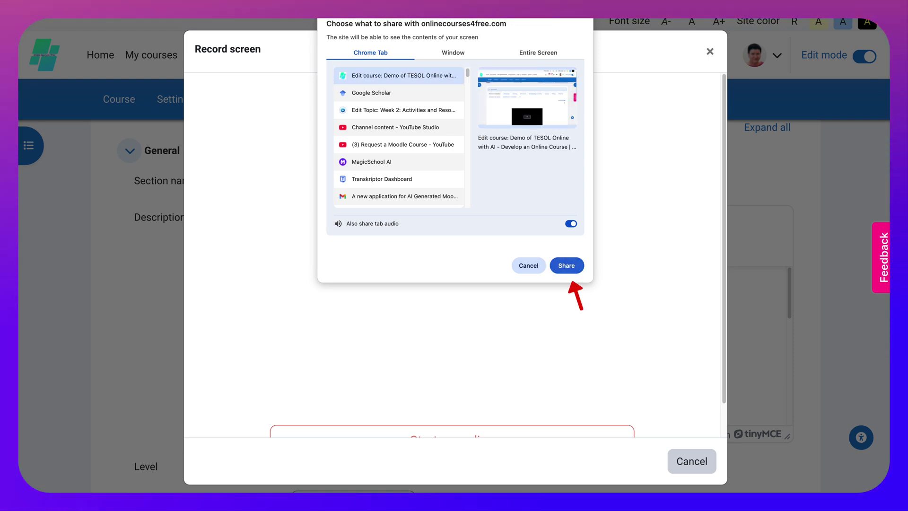
{"action": "left_click", "coordinate": [566, 265]}
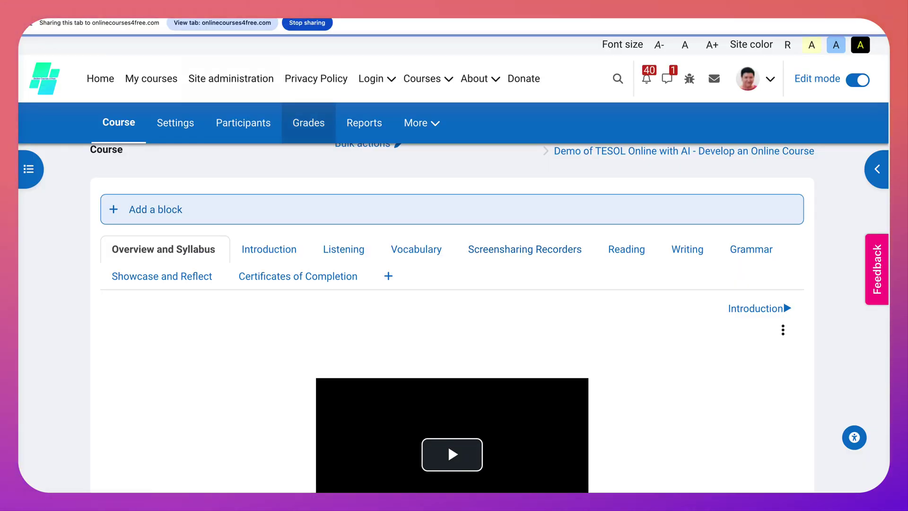
{"action": "scroll", "coordinate": [316, 80], "scroll_direction": "down", "scroll_amount": 1}
{"action": "scroll", "coordinate": [316, 81], "scroll_direction": "up", "scroll_amount": 1}
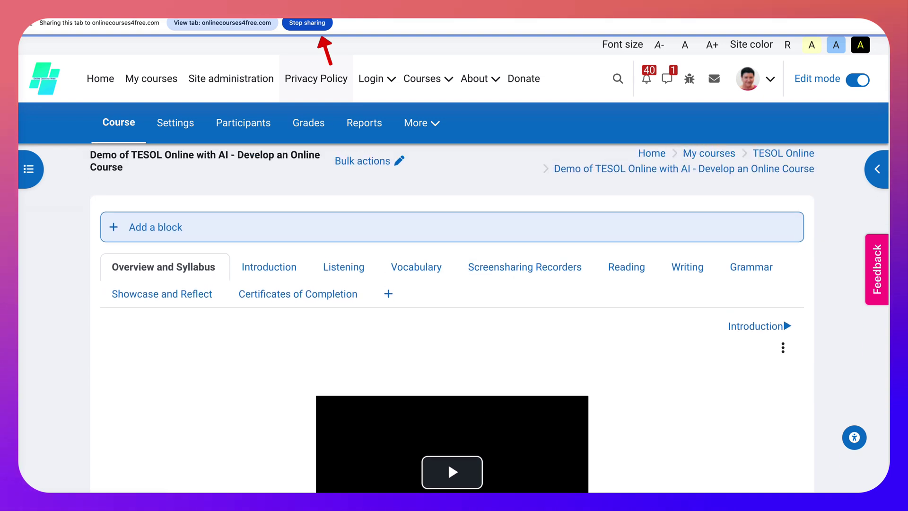
{"action": "scroll", "coordinate": [316, 80], "scroll_direction": "up", "scroll_amount": 1}
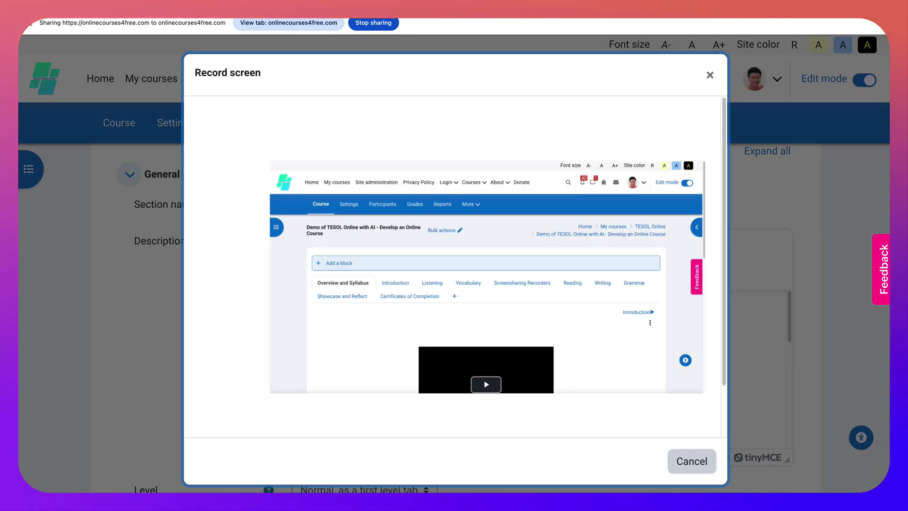
Step: Start the screen recording and show the course page in the shared tab
{"action": "scroll", "coordinate": [451, 266], "scroll_direction": "down", "scroll_amount": 2}
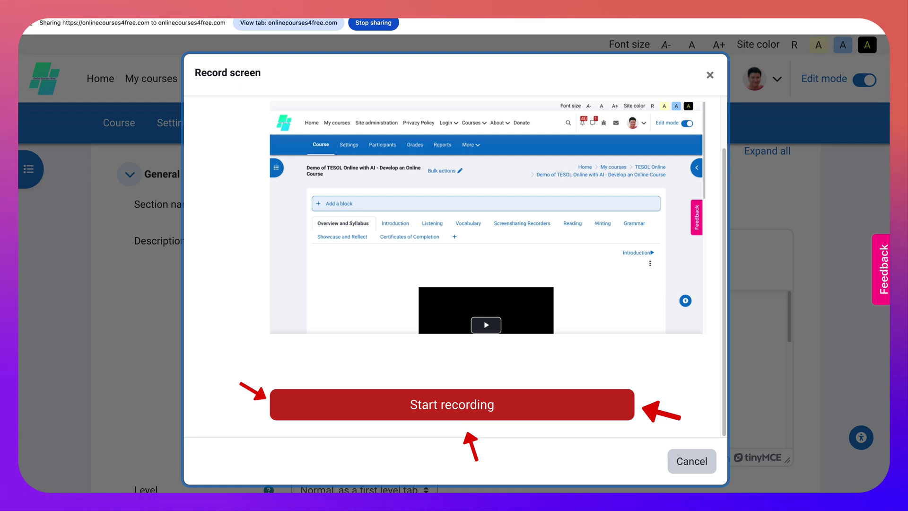
{"action": "left_click", "coordinate": [452, 404]}
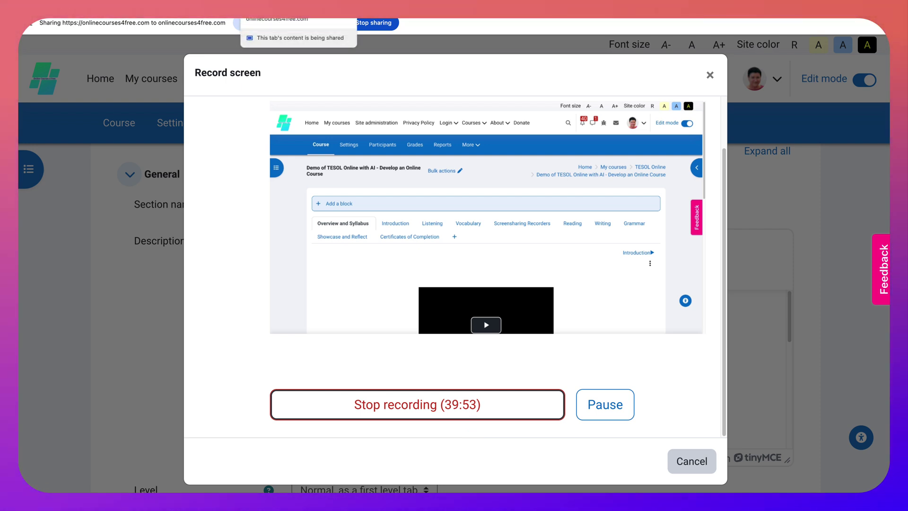
{"action": "left_click", "coordinate": [289, 5]}
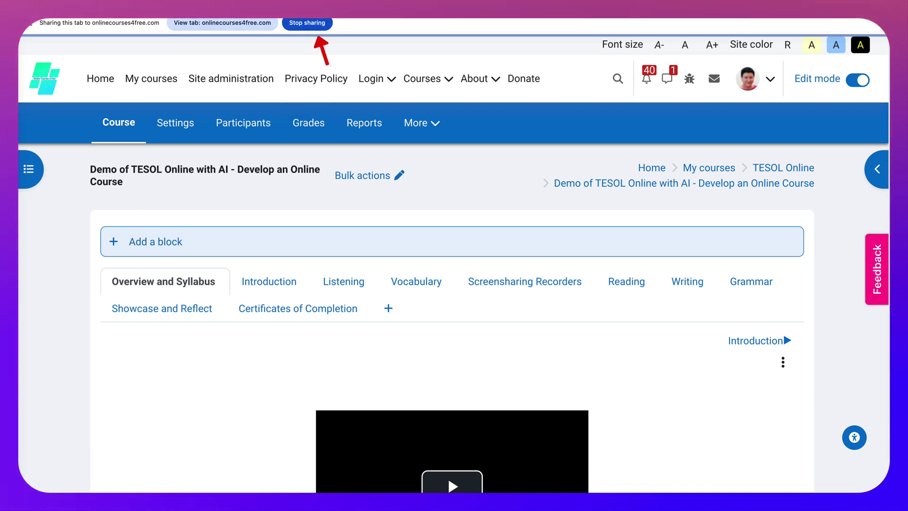
{"action": "scroll", "coordinate": [452, 241], "scroll_direction": "down", "scroll_amount": 1}
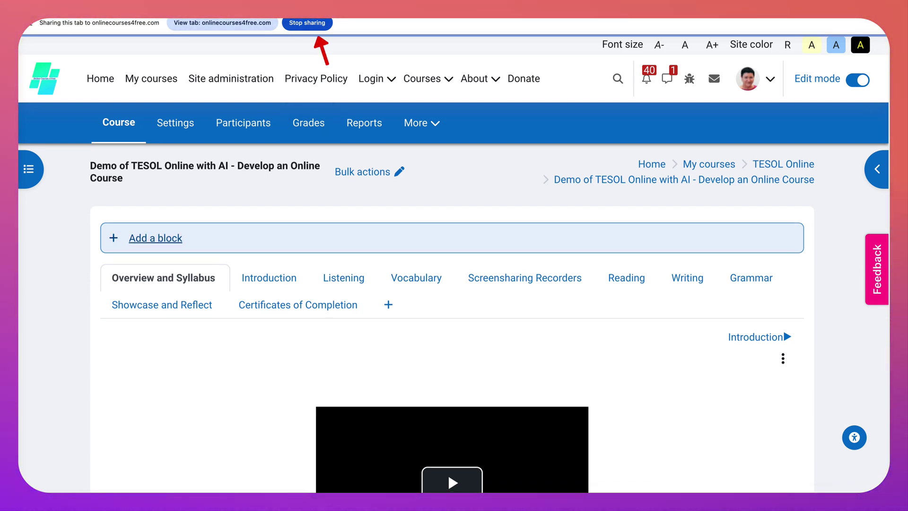
{"action": "scroll", "coordinate": [416, 189], "scroll_direction": "down", "scroll_amount": 3}
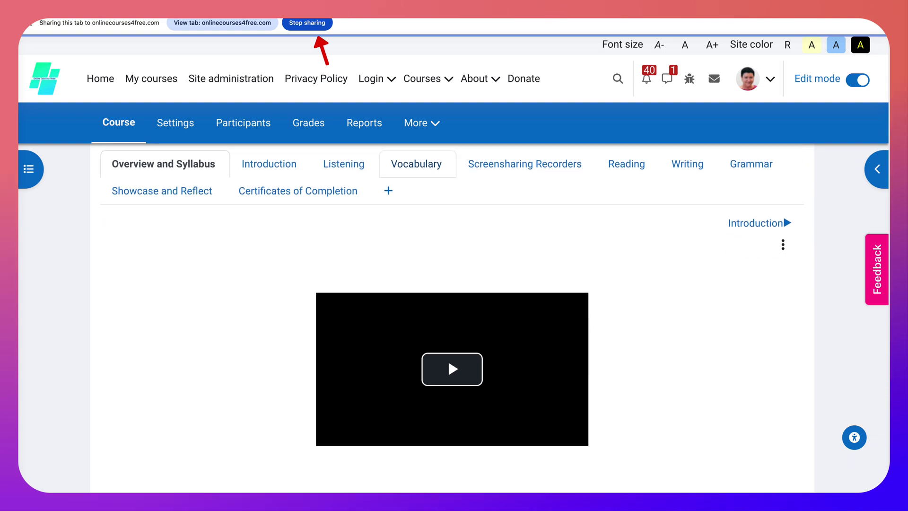
{"action": "scroll", "coordinate": [416, 189], "scroll_direction": "up", "scroll_amount": 3}
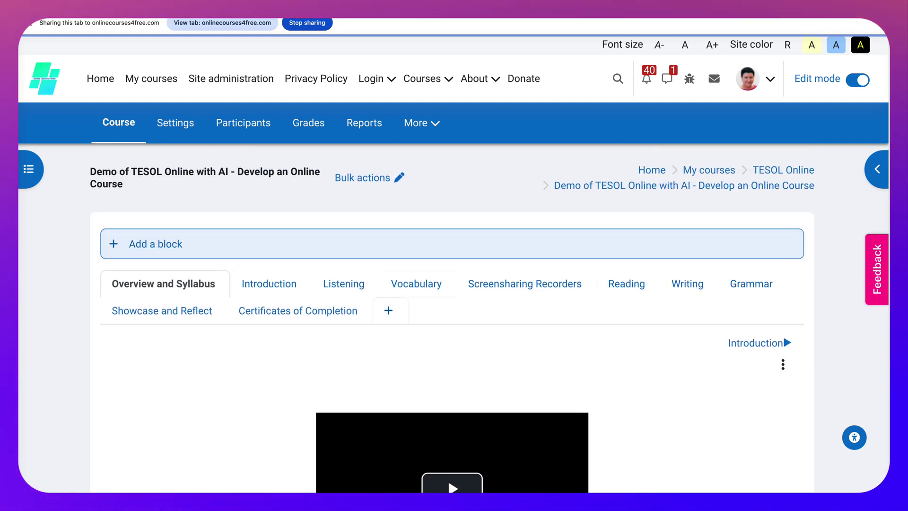
Step: Expand the course's block drawer and add the Latest announcements block
{"action": "left_click", "coordinate": [877, 169]}
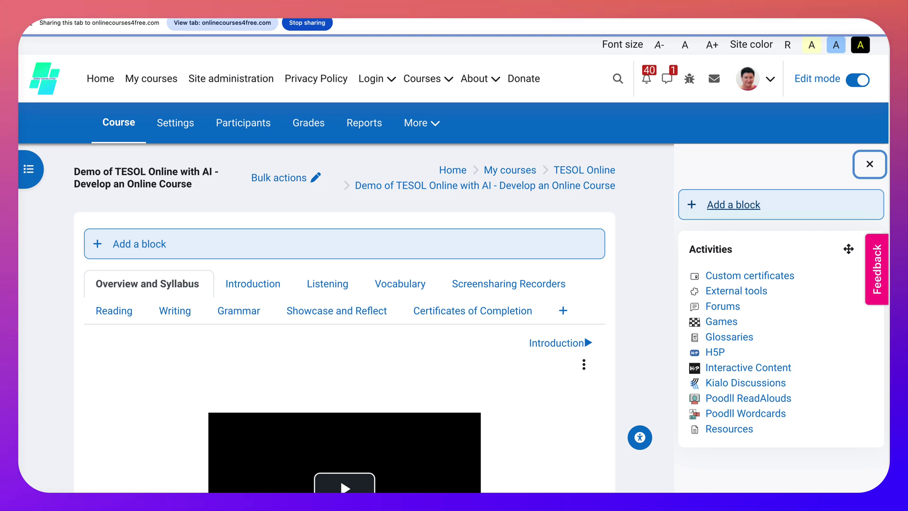
{"action": "left_click", "coordinate": [733, 204]}
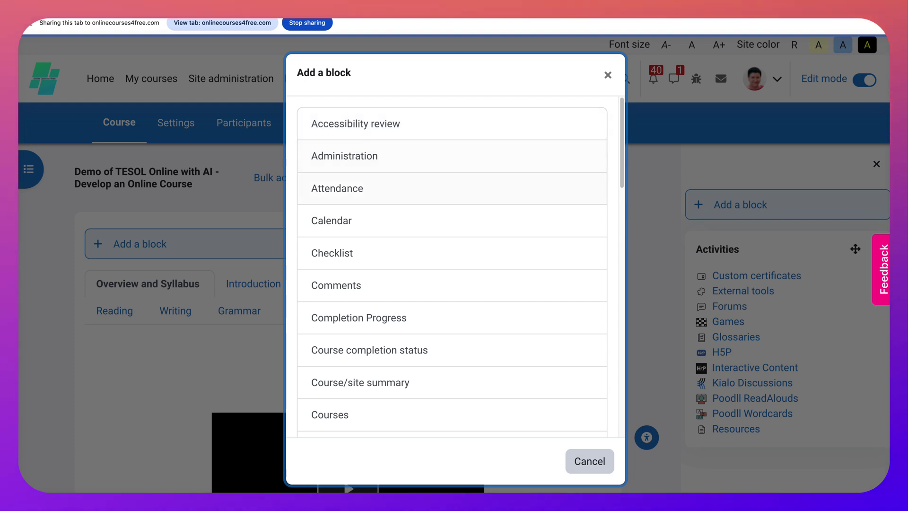
{"action": "scroll", "coordinate": [452, 194], "scroll_direction": "down", "scroll_amount": 5}
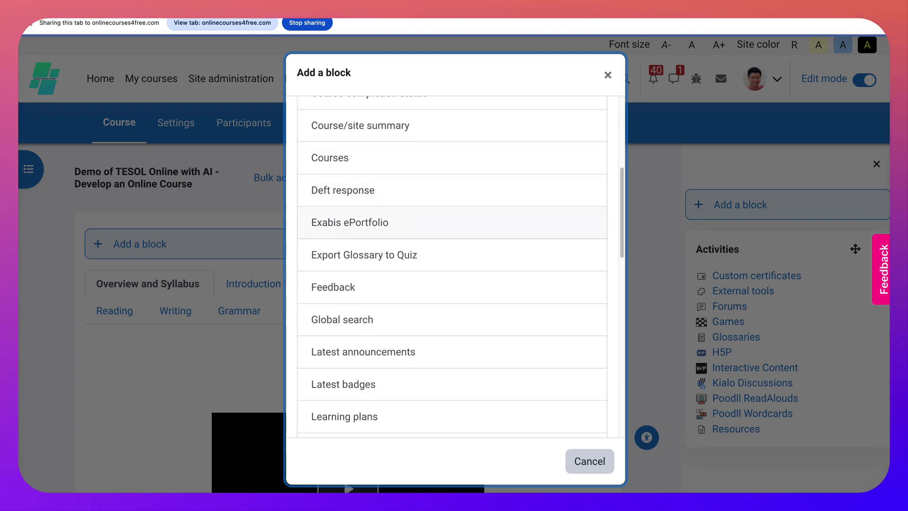
{"action": "scroll", "coordinate": [452, 223], "scroll_direction": "down", "scroll_amount": 1}
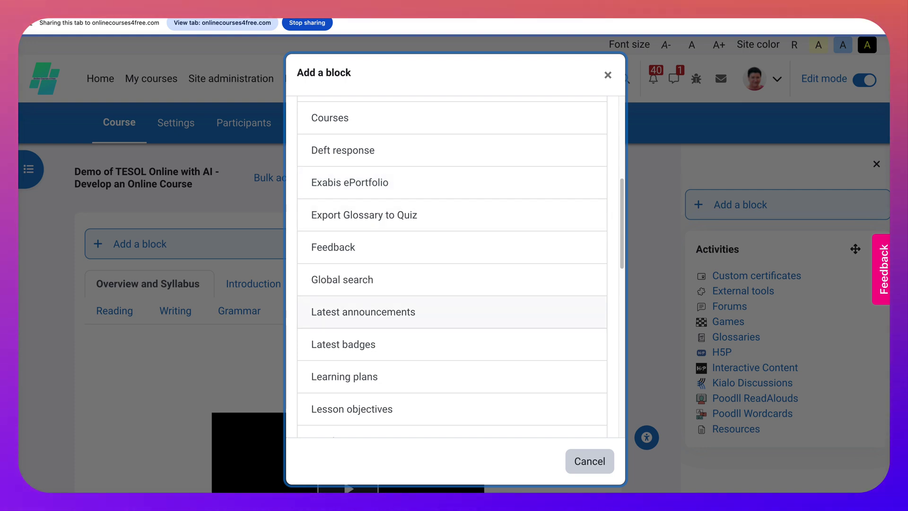
{"action": "left_click", "coordinate": [363, 311]}
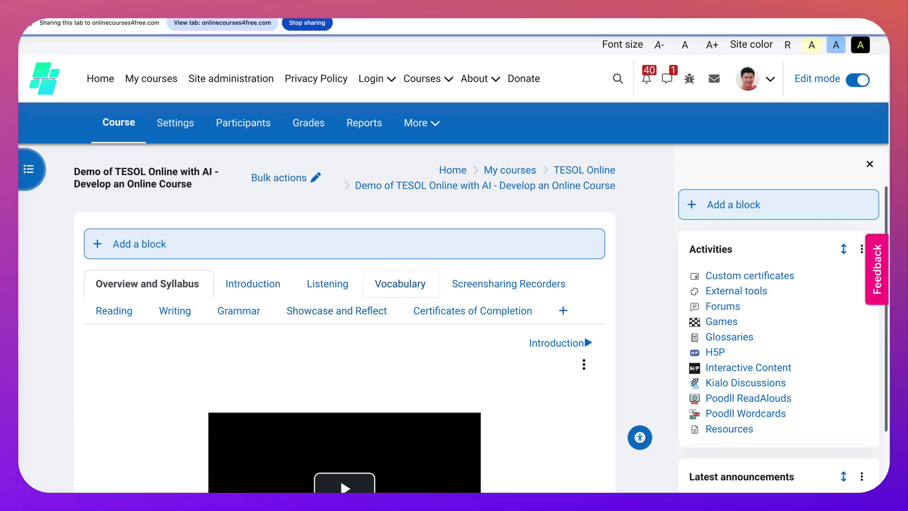
Step: Add the Level Up XP block to the course's block drawer
{"action": "left_click", "coordinate": [733, 204]}
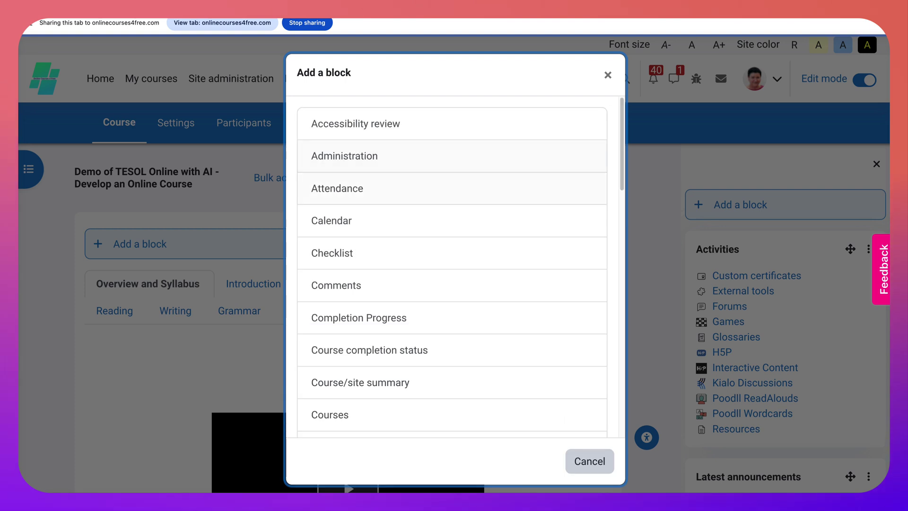
{"action": "scroll", "coordinate": [452, 267], "scroll_direction": "down", "scroll_amount": 6}
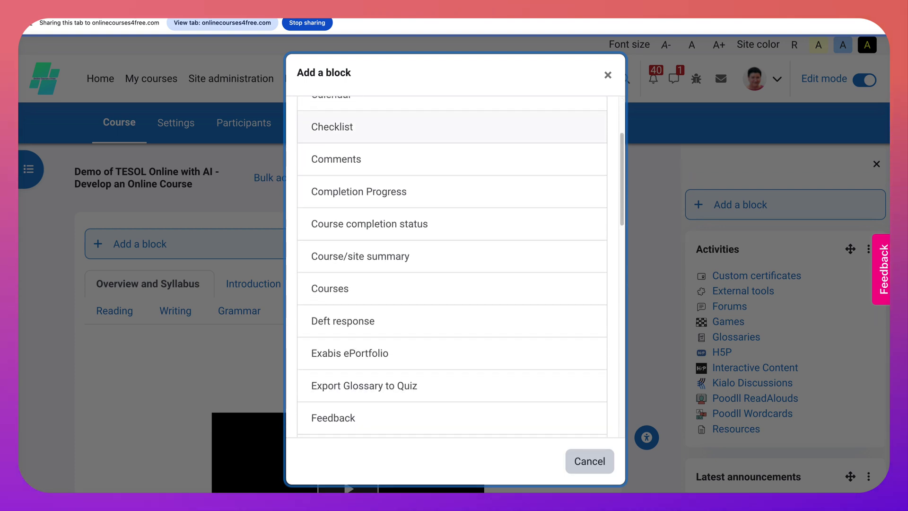
{"action": "scroll", "coordinate": [451, 267], "scroll_direction": "down", "scroll_amount": 3}
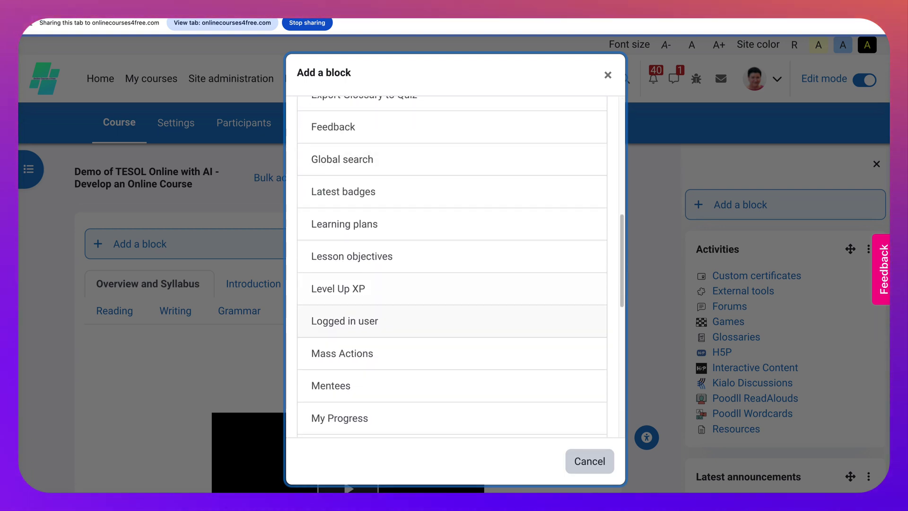
{"action": "left_click", "coordinate": [451, 288]}
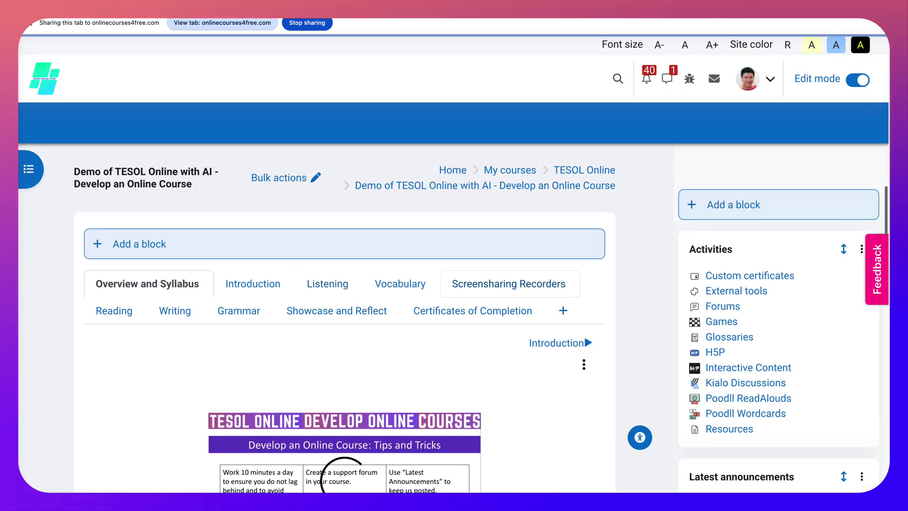
Step: Add the Upcoming events block to the course's block drawer
{"action": "left_click", "coordinate": [733, 205]}
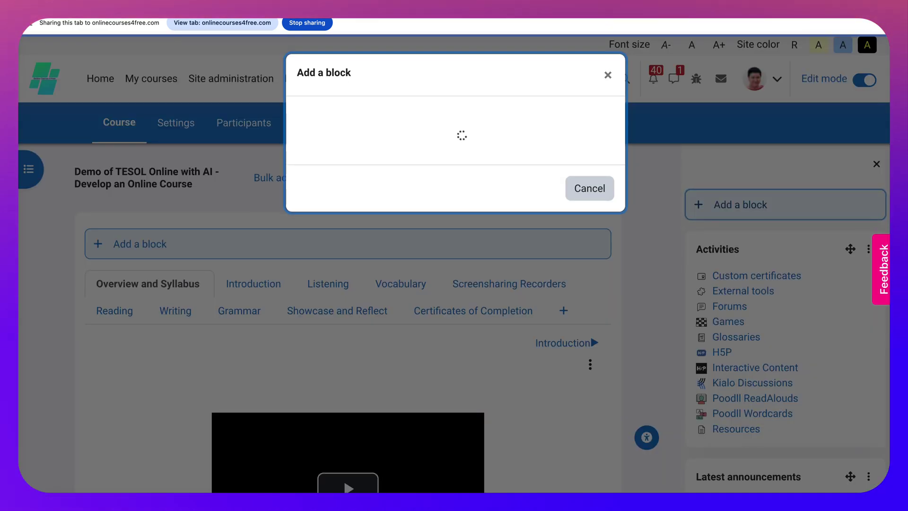
{"action": "scroll", "coordinate": [451, 253], "scroll_direction": "down", "scroll_amount": 5}
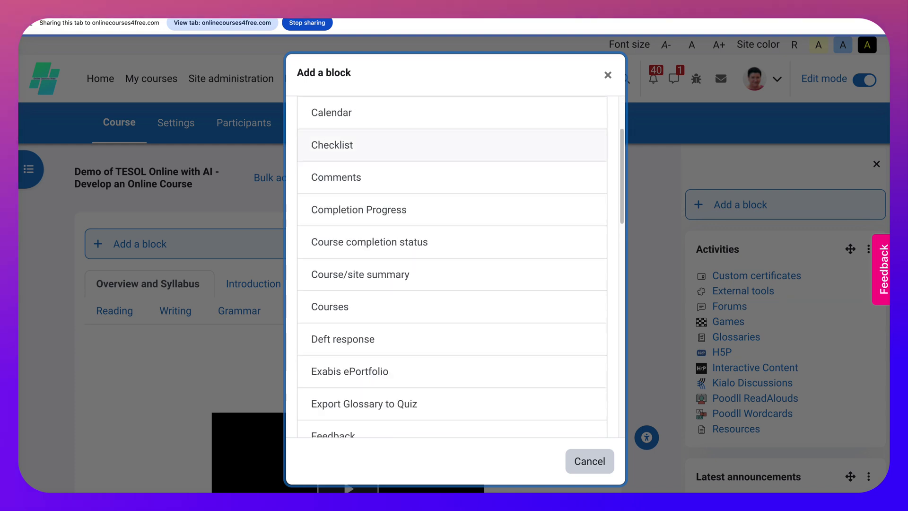
{"action": "scroll", "coordinate": [452, 264], "scroll_direction": "down", "scroll_amount": 2}
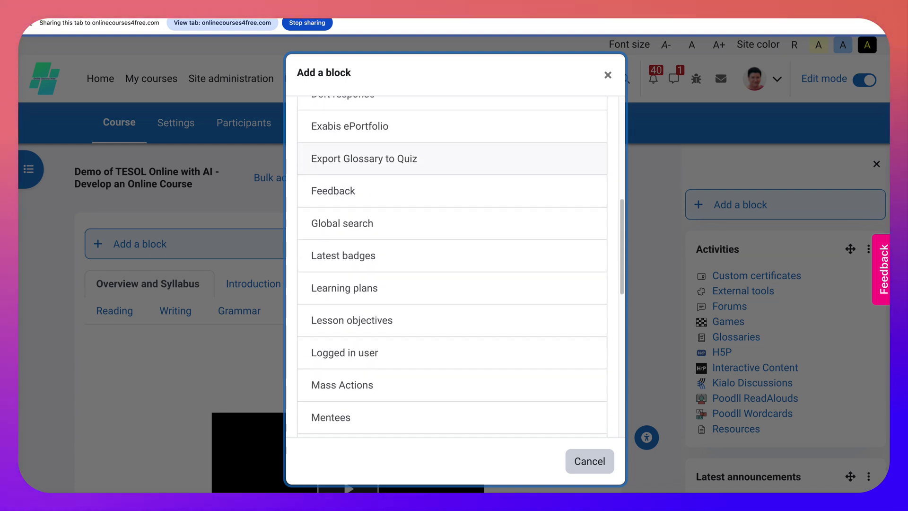
{"action": "scroll", "coordinate": [451, 246], "scroll_direction": "down", "scroll_amount": 2}
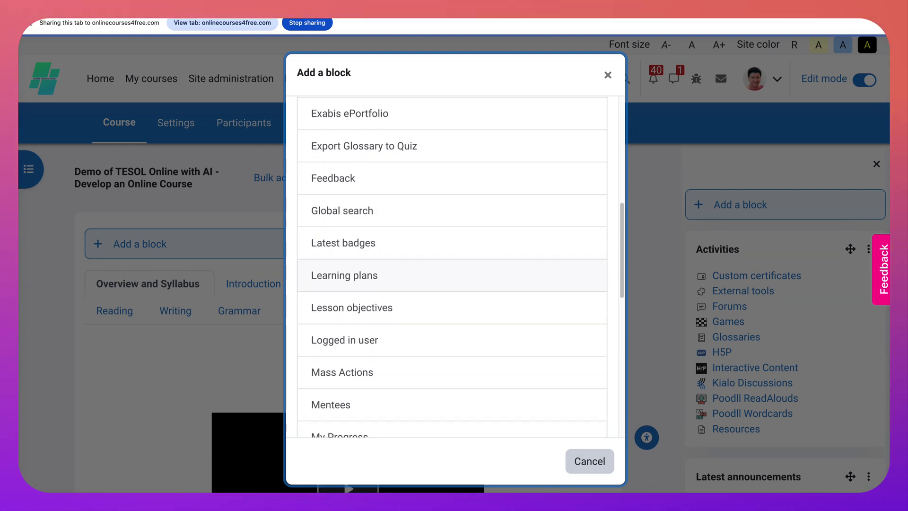
{"action": "scroll", "coordinate": [452, 236], "scroll_direction": "down", "scroll_amount": 4}
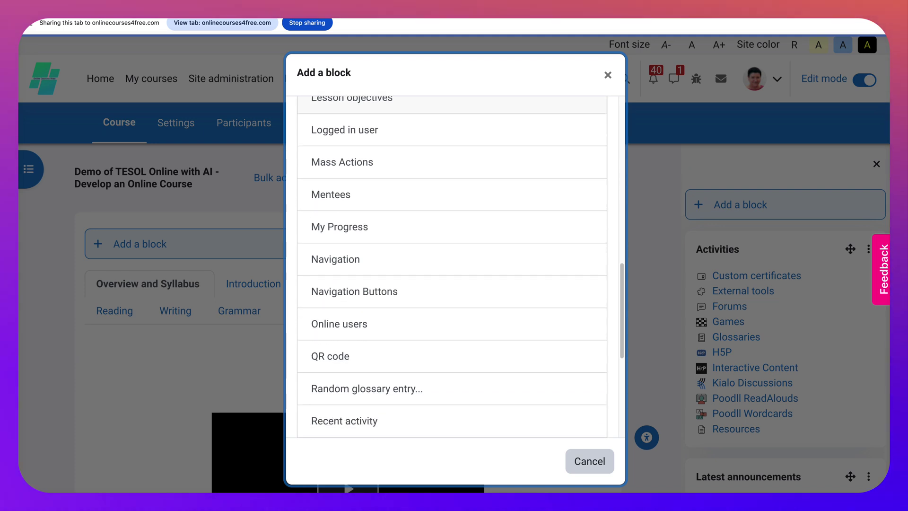
{"action": "scroll", "coordinate": [451, 262], "scroll_direction": "down", "scroll_amount": 5}
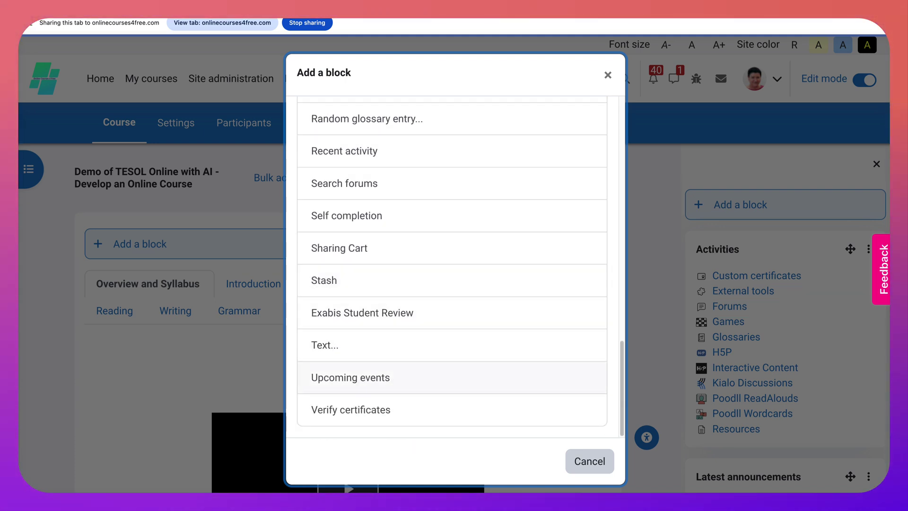
{"action": "left_click", "coordinate": [350, 377]}
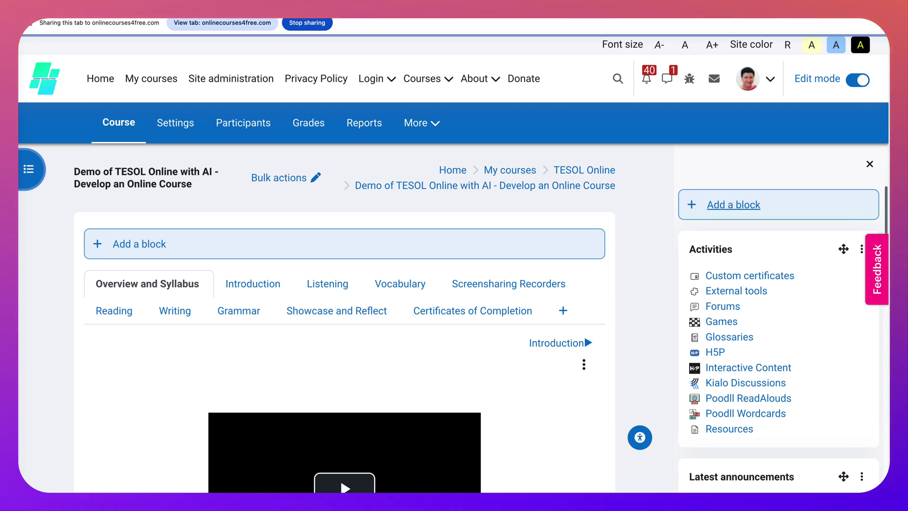
Step: Stop sharing the tab to end the screen recording and attach the recording to the section description
{"action": "scroll", "coordinate": [778, 331], "scroll_direction": "down", "scroll_amount": 4}
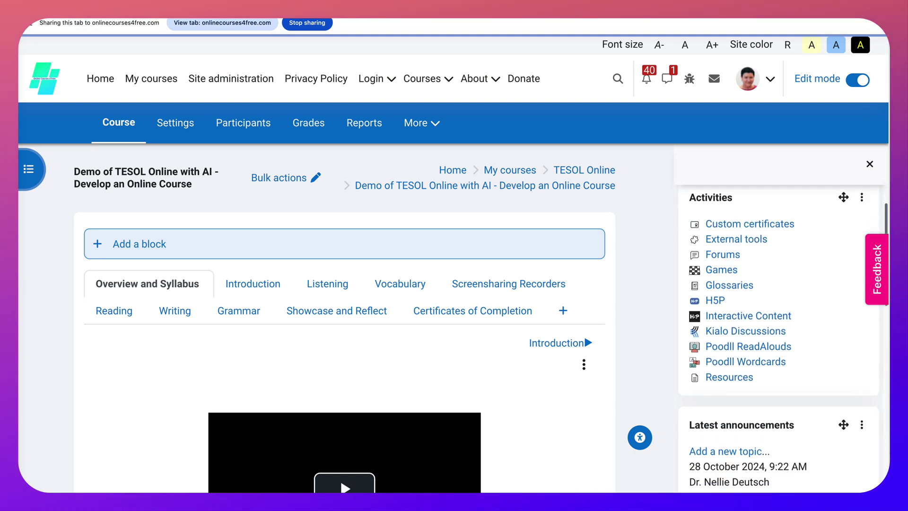
{"action": "scroll", "coordinate": [778, 331], "scroll_direction": "down", "scroll_amount": 3}
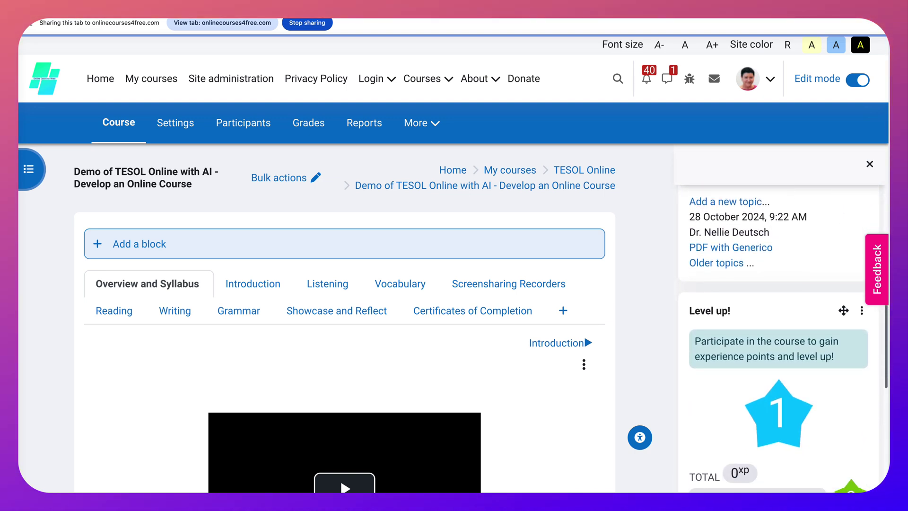
{"action": "scroll", "coordinate": [778, 331], "scroll_direction": "up", "scroll_amount": 1}
{"action": "scroll", "coordinate": [778, 331], "scroll_direction": "up", "scroll_amount": 1}
{"action": "scroll", "coordinate": [778, 331], "scroll_direction": "down", "scroll_amount": 1}
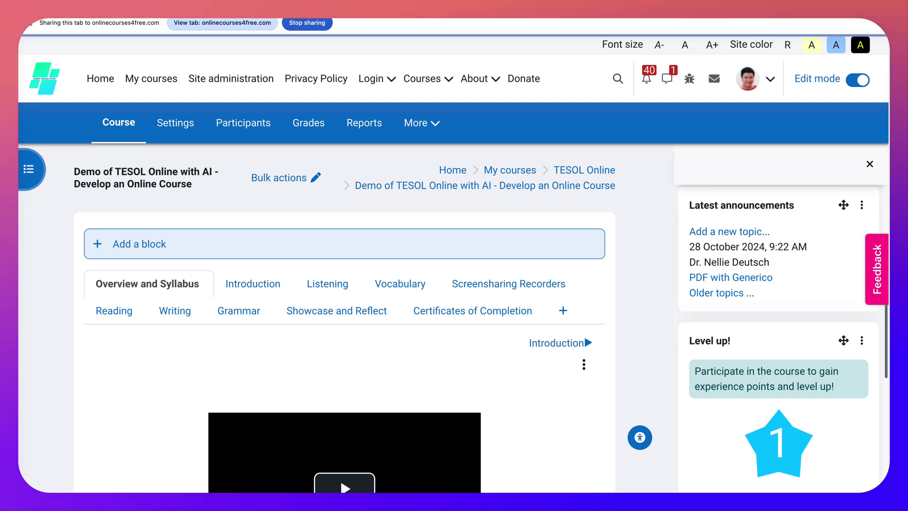
{"action": "left_click", "coordinate": [307, 22]}
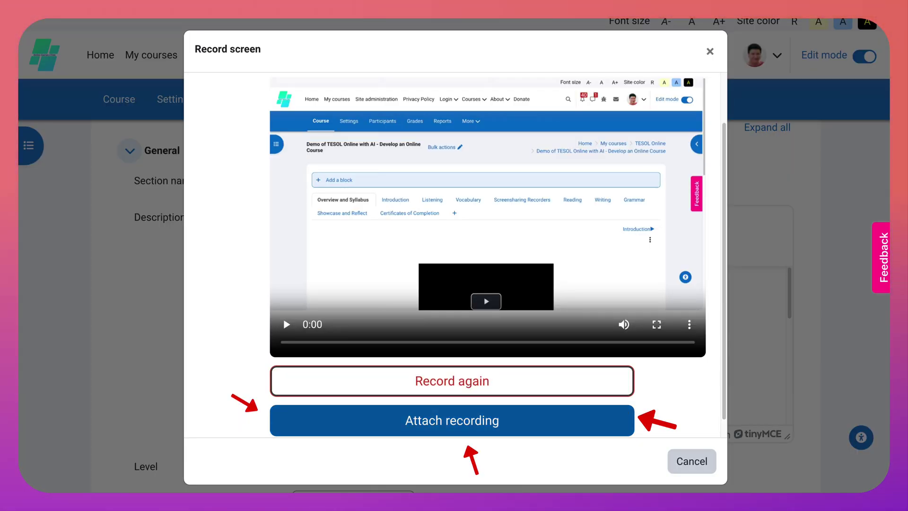
{"action": "left_click", "coordinate": [452, 420]}
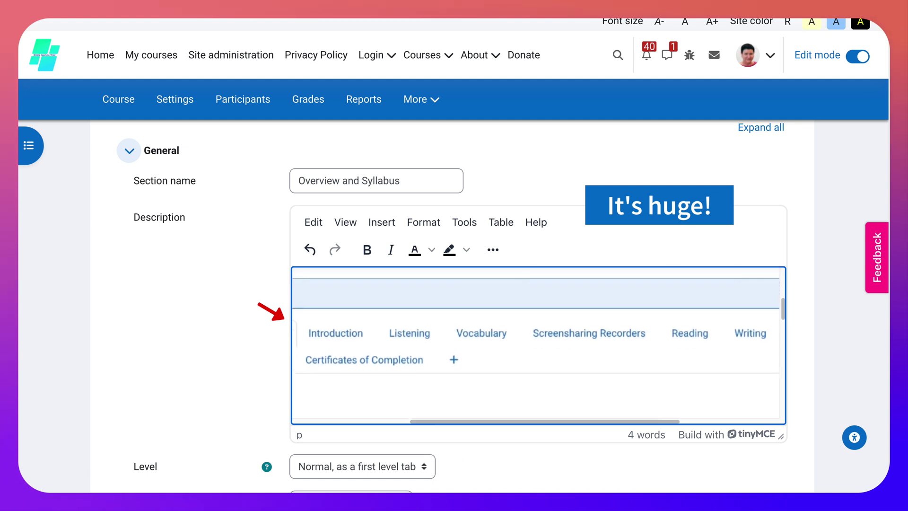
Step: Shrink the attached video proportionally from its corner so its full width fits inside the description editor
{"action": "scroll", "coordinate": [536, 345], "scroll_direction": "up", "scroll_amount": 3}
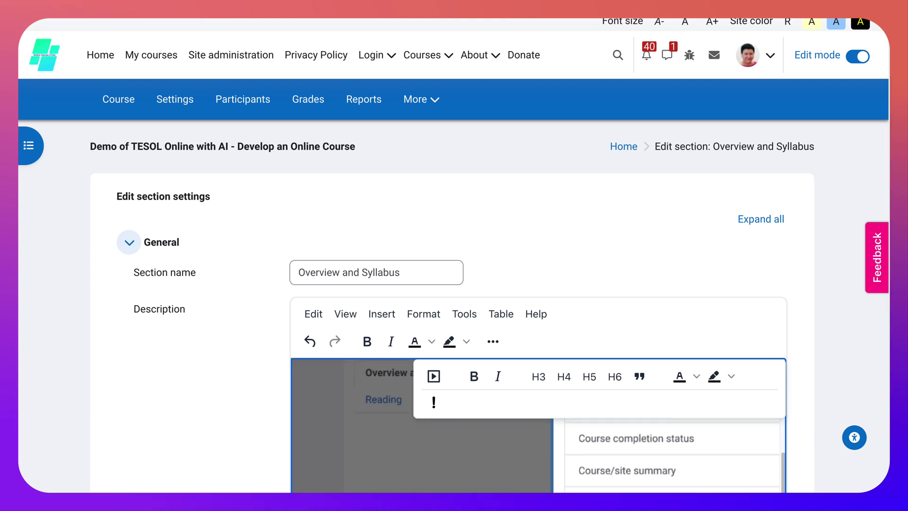
{"action": "scroll", "coordinate": [452, 307], "scroll_direction": "down", "scroll_amount": 1}
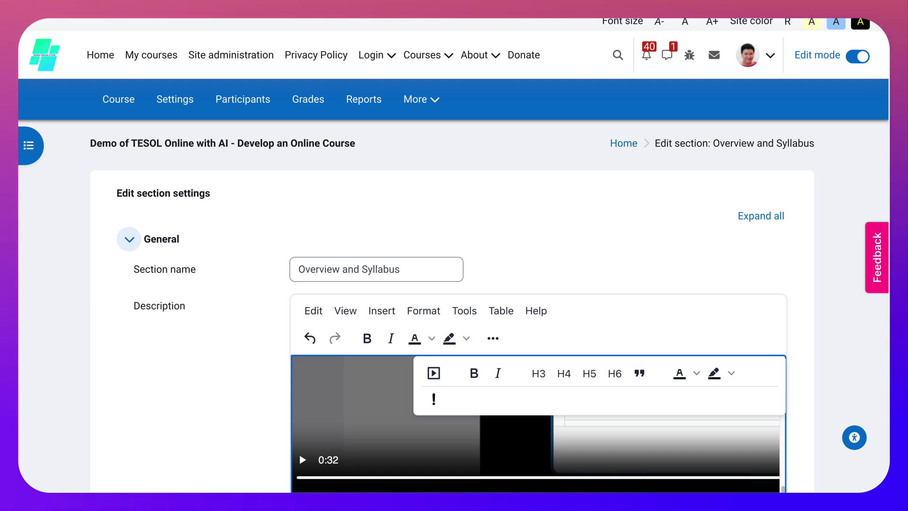
{"action": "scroll", "coordinate": [538, 424], "scroll_direction": "up", "scroll_amount": 8}
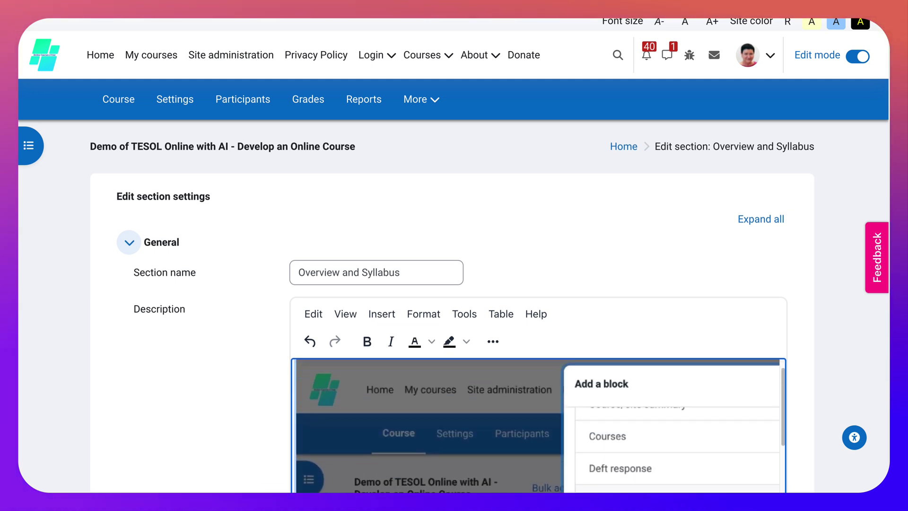
{"action": "left_click_drag", "start_coordinate": [296, 369], "coordinate": [399, 445]}
{"action": "left_click_drag", "start_coordinate": [295, 368], "coordinate": [535, 494]}
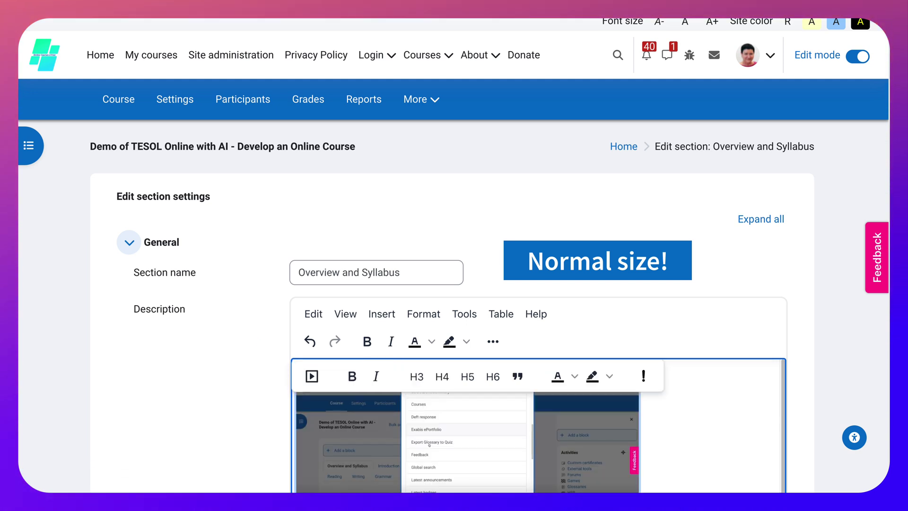
Step: Make the video in the description slightly smaller and save the Overview and Syllabus section changes
{"action": "scroll", "coordinate": [454, 307], "scroll_direction": "down", "scroll_amount": 3}
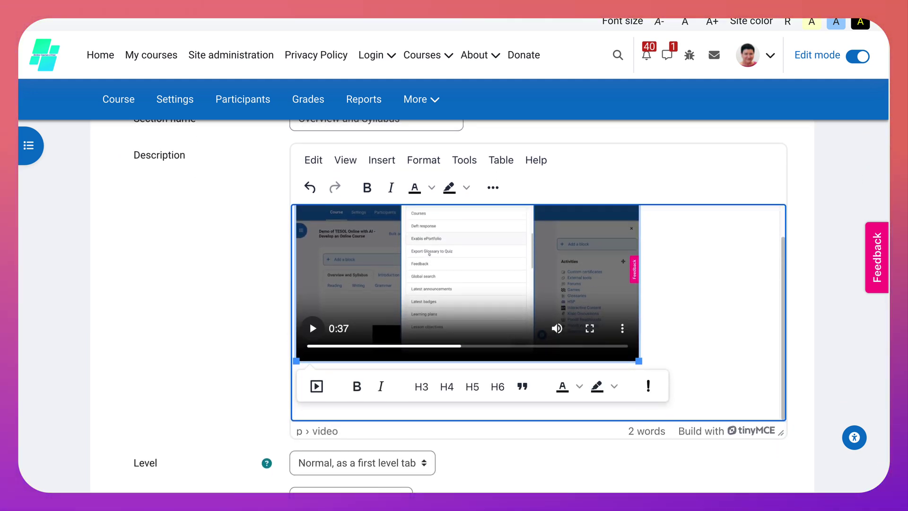
{"action": "left_click_drag", "start_coordinate": [638, 360], "coordinate": [612, 360]}
{"action": "left_click", "coordinate": [618, 357]}
{"action": "scroll", "coordinate": [538, 312], "scroll_direction": "up", "scroll_amount": 1}
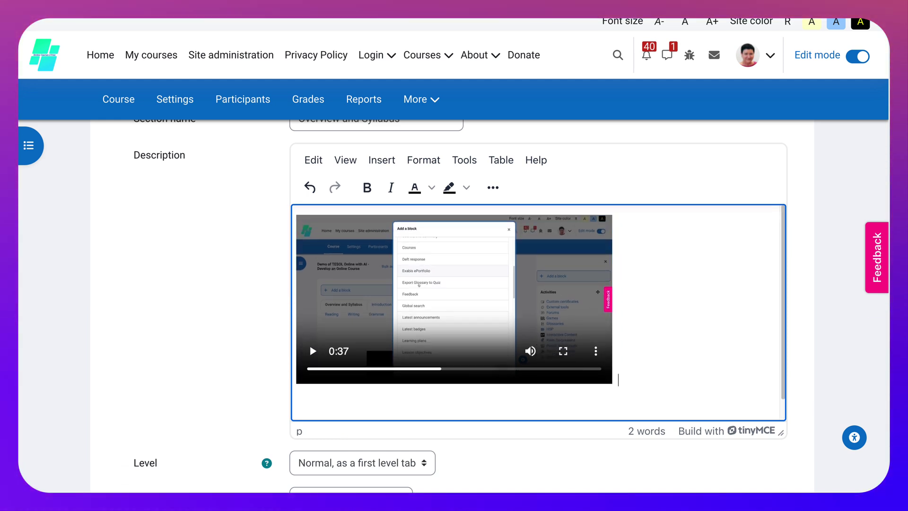
{"action": "scroll", "coordinate": [454, 307], "scroll_direction": "down", "scroll_amount": 5}
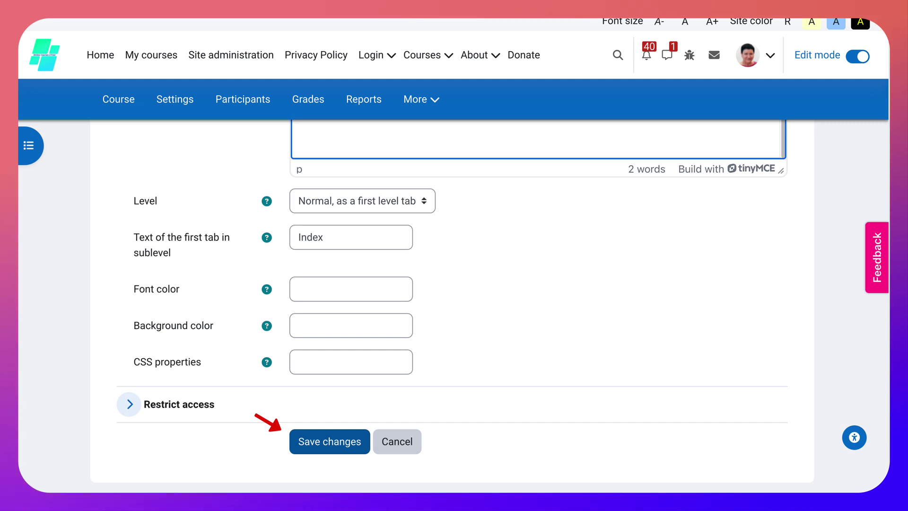
{"action": "left_click", "coordinate": [329, 441]}
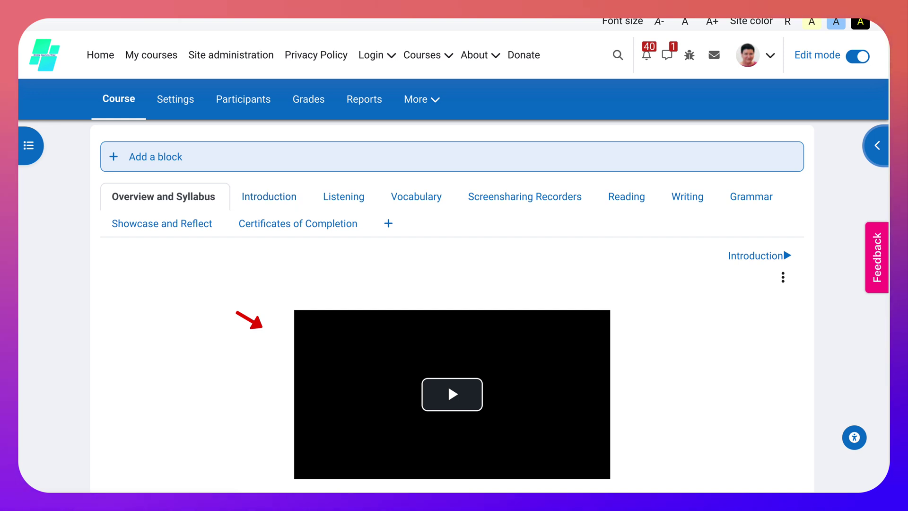
Step: Copy the permalink of the Overview and Syllabus section to the clipboard for sharing the video
{"action": "scroll", "coordinate": [452, 283], "scroll_direction": "down", "scroll_amount": 2}
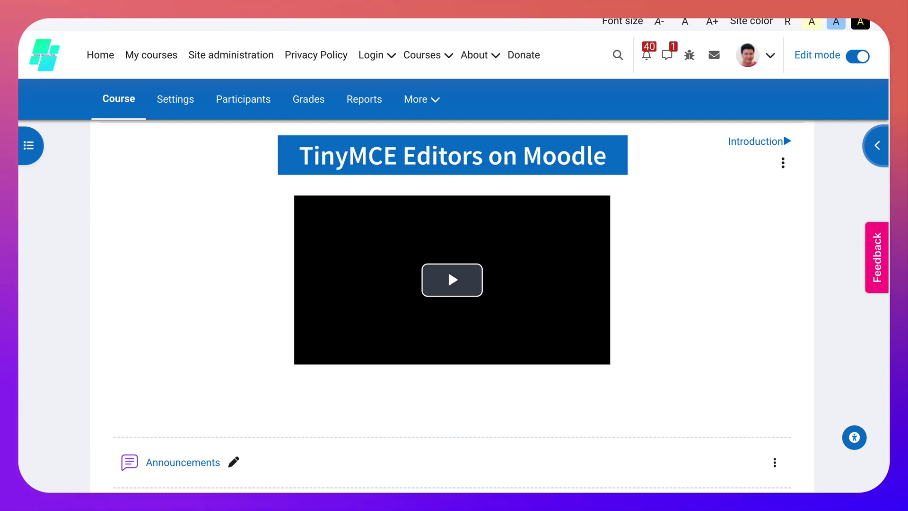
{"action": "scroll", "coordinate": [447, 313], "scroll_direction": "up", "scroll_amount": 1}
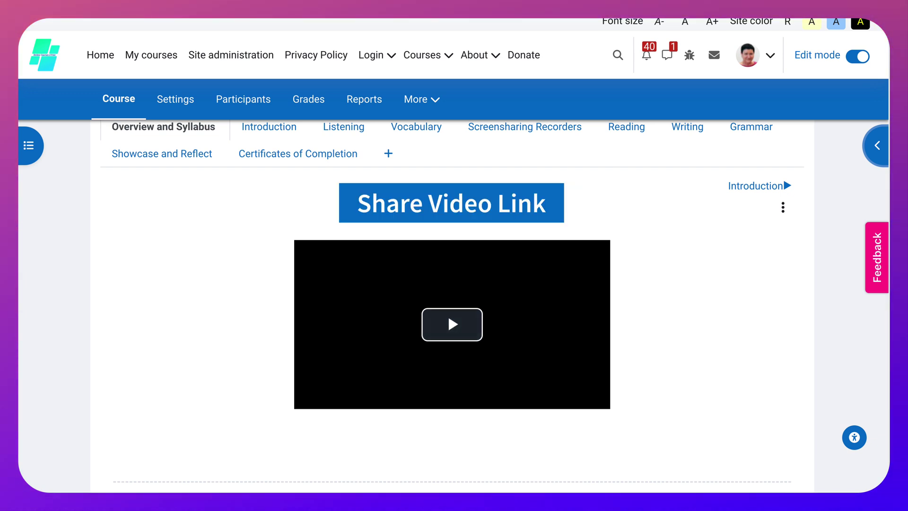
{"action": "left_click", "coordinate": [782, 207]}
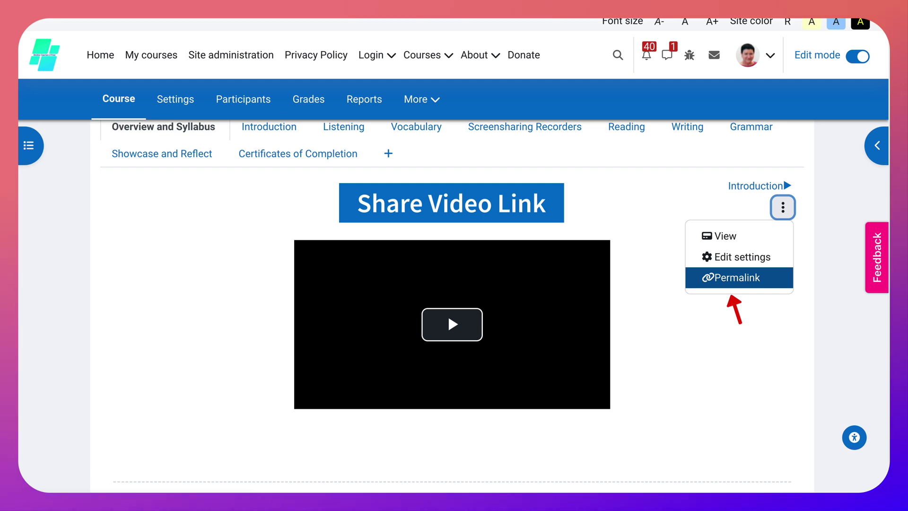
{"action": "left_click", "coordinate": [737, 278]}
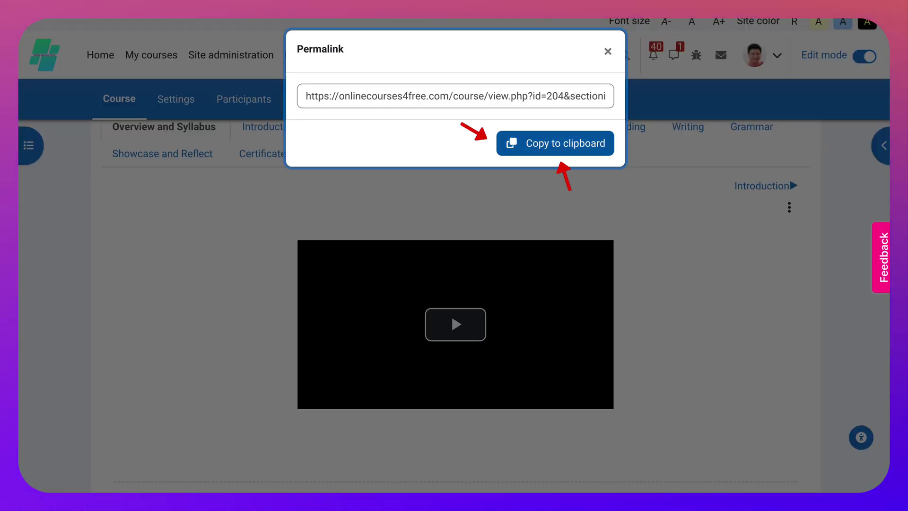
{"action": "left_click", "coordinate": [555, 143]}
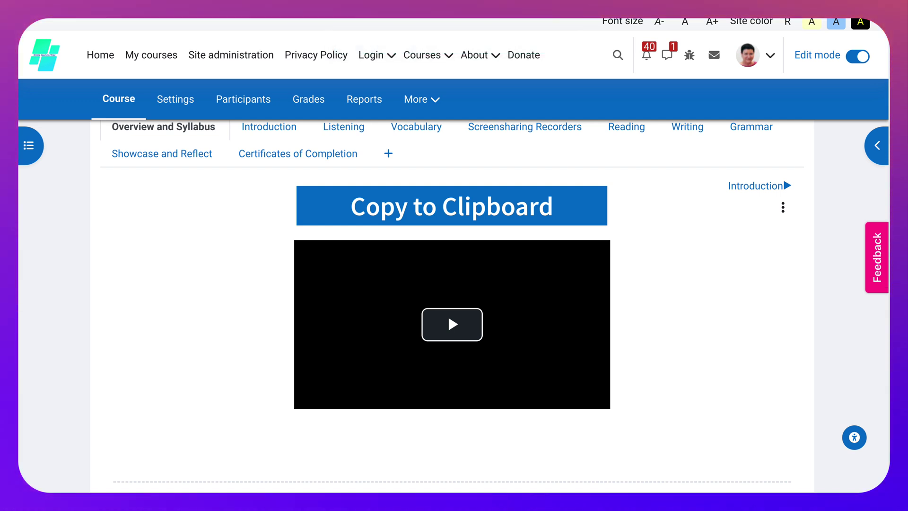
Step: Review the recording's playback in the section's guest view and return to the course page in edit mode
{"action": "scroll", "coordinate": [452, 302], "scroll_direction": "up", "scroll_amount": 3}
{"action": "scroll", "coordinate": [564, 142], "scroll_direction": "up", "scroll_amount": 1}
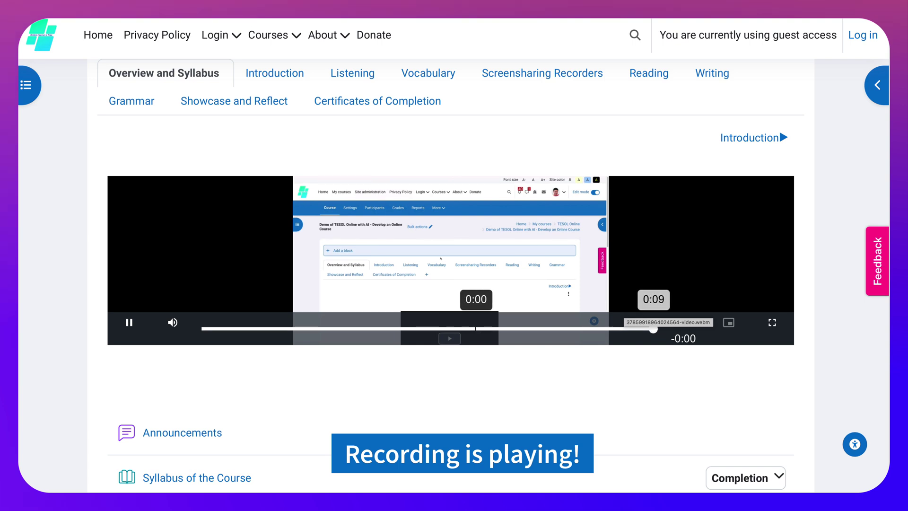
{"action": "scroll", "coordinate": [450, 274], "scroll_direction": "up", "scroll_amount": 1}
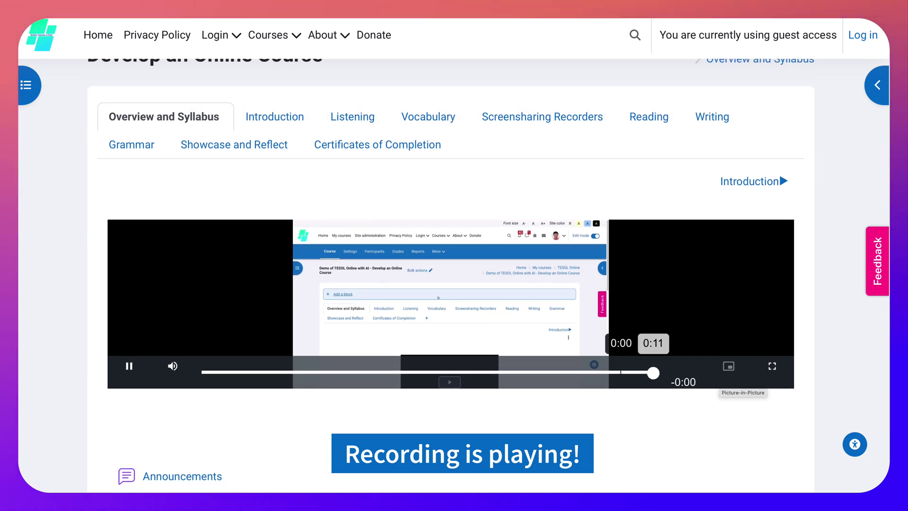
{"action": "scroll", "coordinate": [624, 374], "scroll_direction": "up", "scroll_amount": 1}
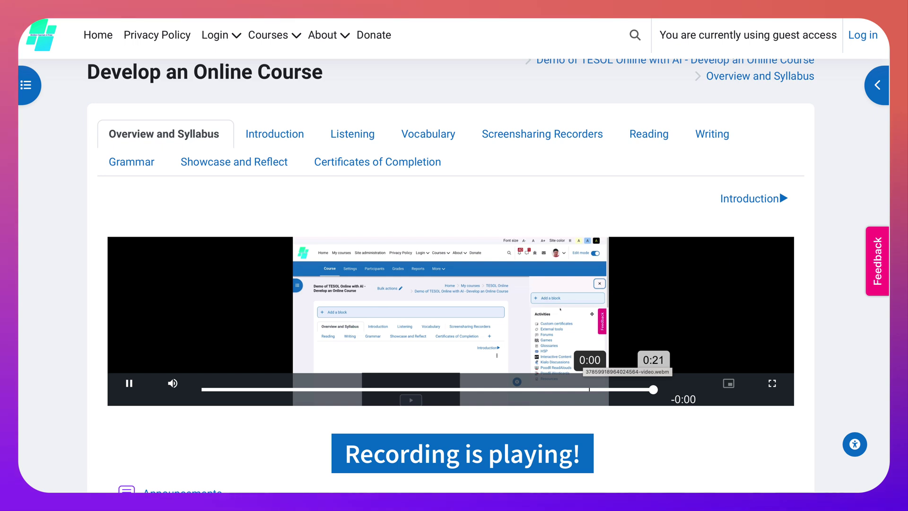
{"action": "scroll", "coordinate": [589, 388], "scroll_direction": "down", "scroll_amount": 1}
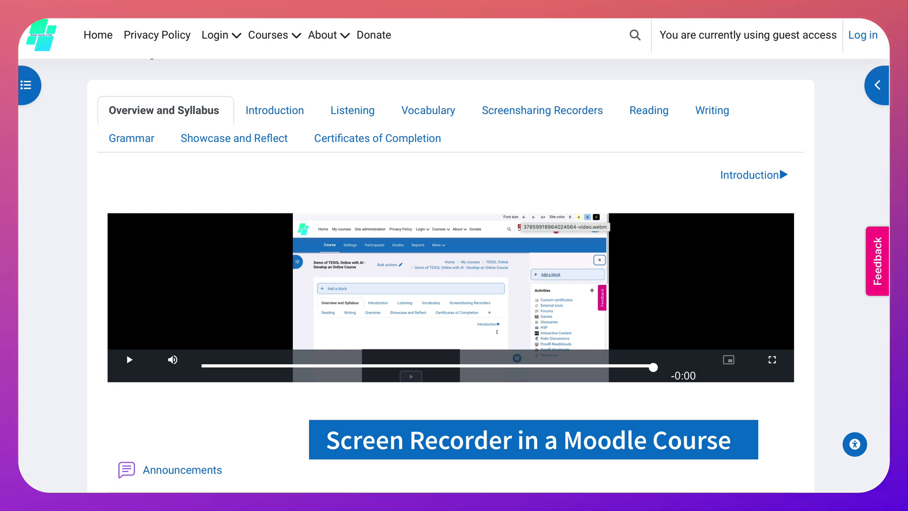
{"action": "left_click", "coordinate": [750, 4]}
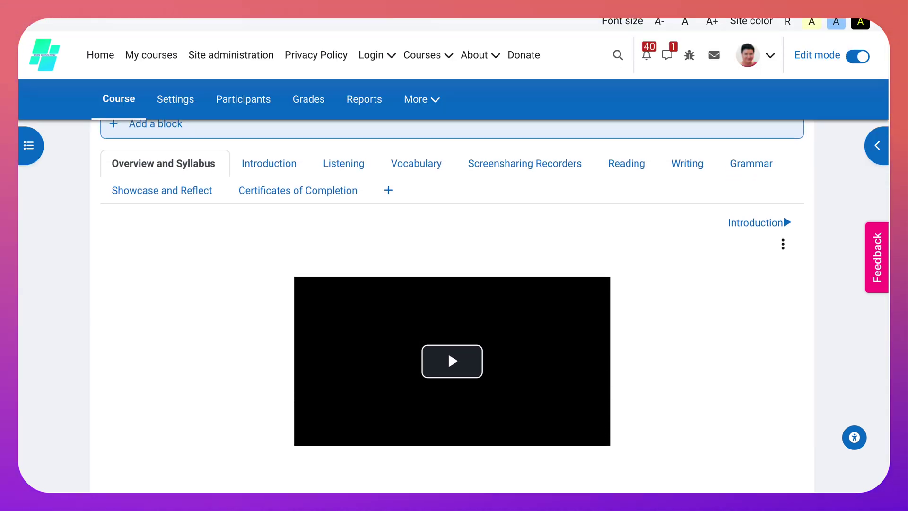
{"action": "scroll", "coordinate": [452, 360], "scroll_direction": "down", "scroll_amount": 1}
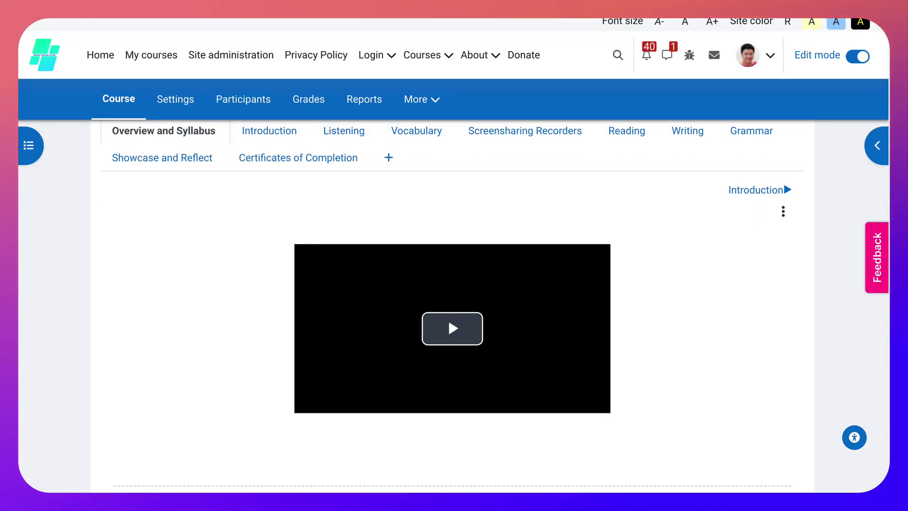